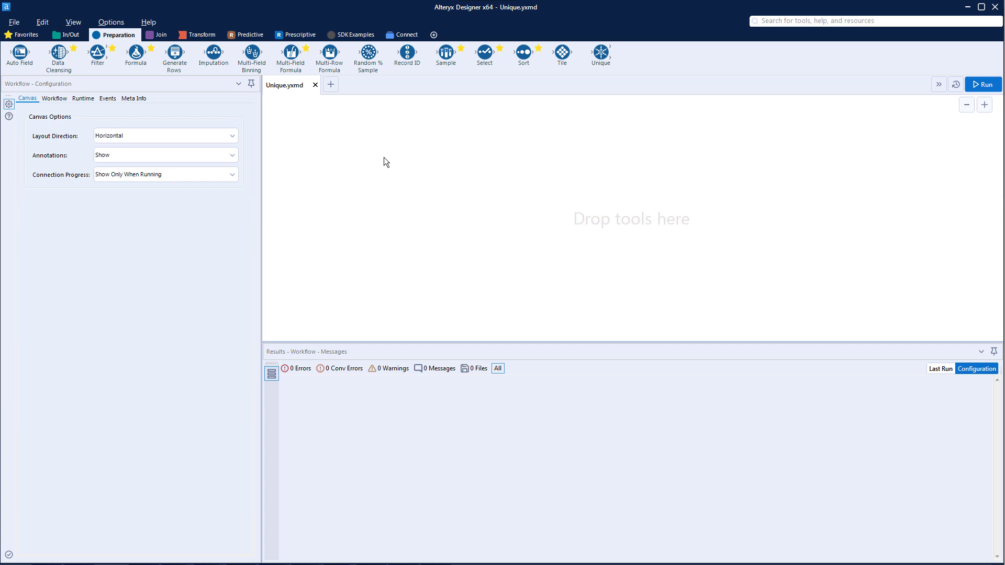
Step: Add an Input Data tool to the canvas and connect it to the recent file Restaurant Sales.xlsx
{"action": "left_click", "coordinate": [73, 35]}
{"action": "left_click_drag", "start_coordinate": [136, 52], "coordinate": [352, 157]}
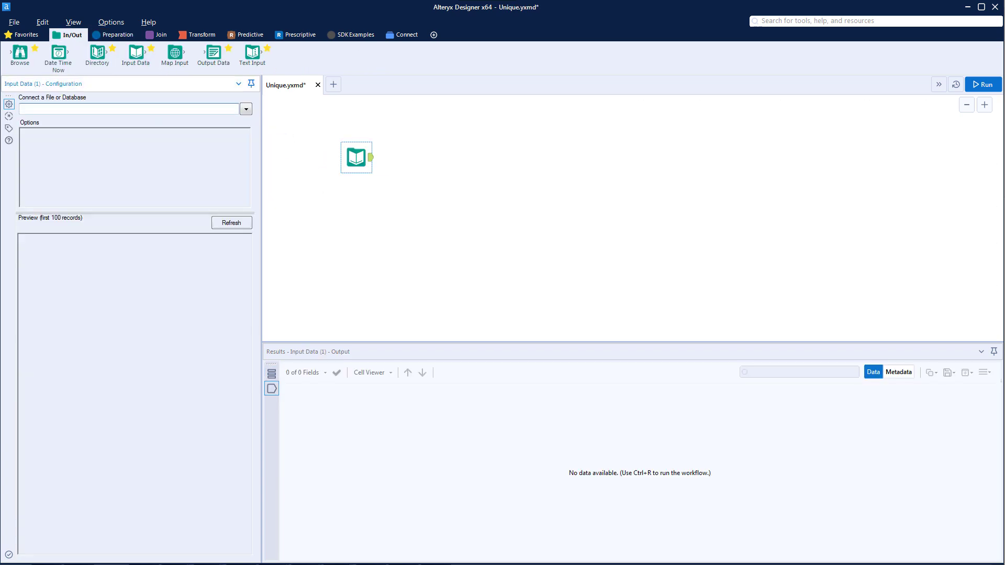
{"action": "left_click", "coordinate": [245, 110]}
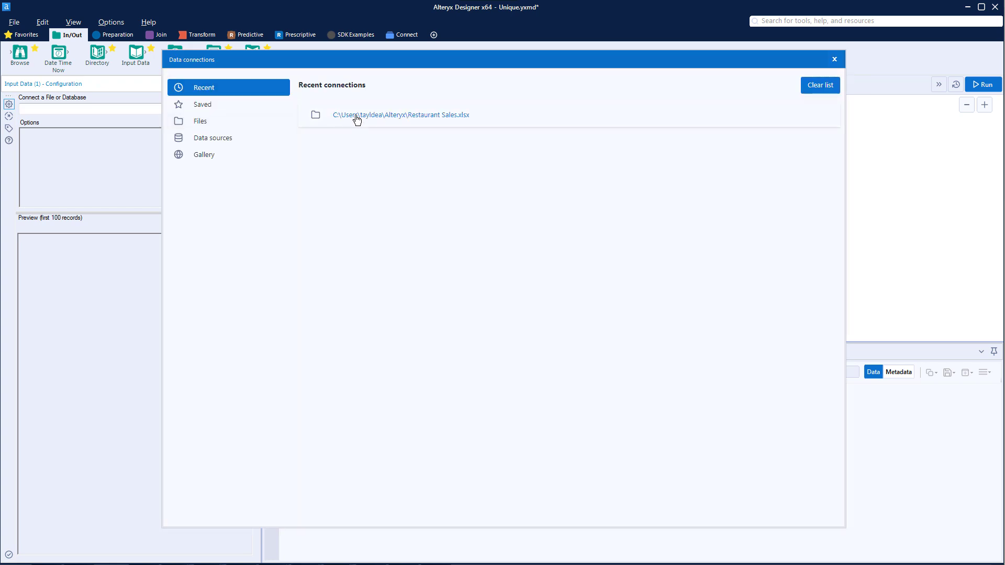
{"action": "left_click", "coordinate": [355, 114]}
{"action": "left_click", "coordinate": [609, 372]}
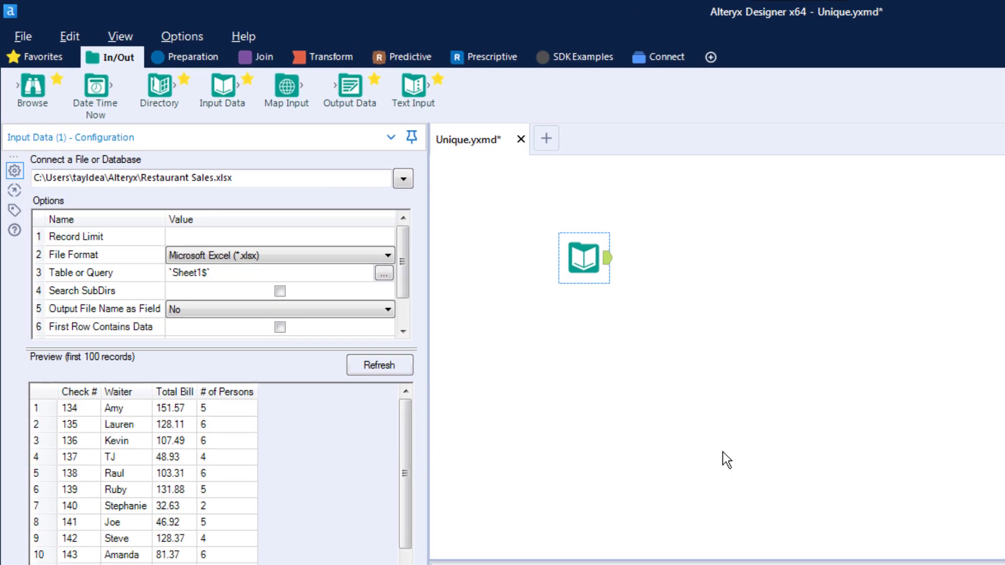
Step: Add a Sort tool after the Input Data tool, sorting Waiter ascending and Total Bill descending
{"action": "left_click", "coordinate": [214, 63]}
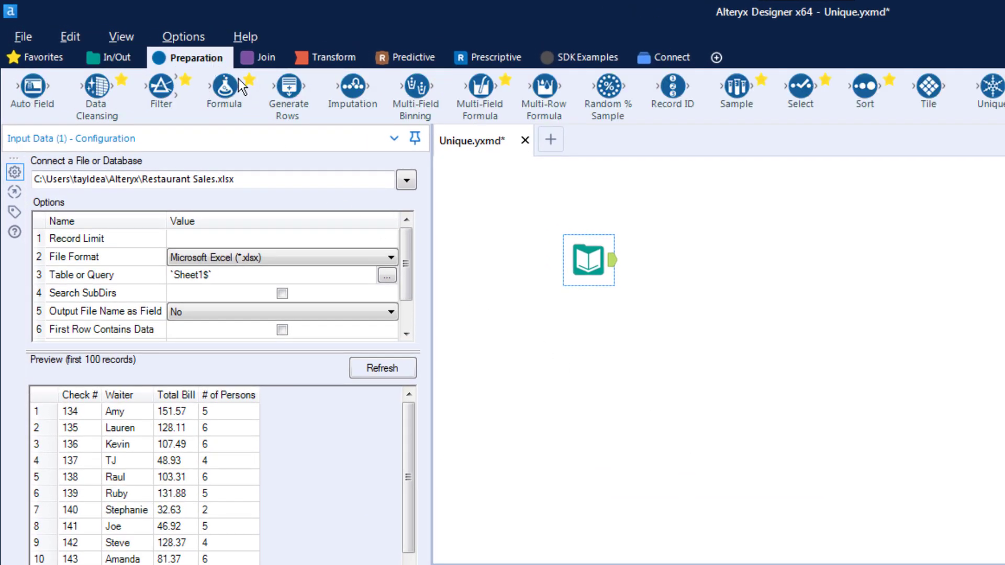
{"action": "left_click_drag", "start_coordinate": [864, 88], "coordinate": [702, 260]}
{"action": "left_click", "coordinate": [141, 221]}
{"action": "left_click", "coordinate": [111, 248]}
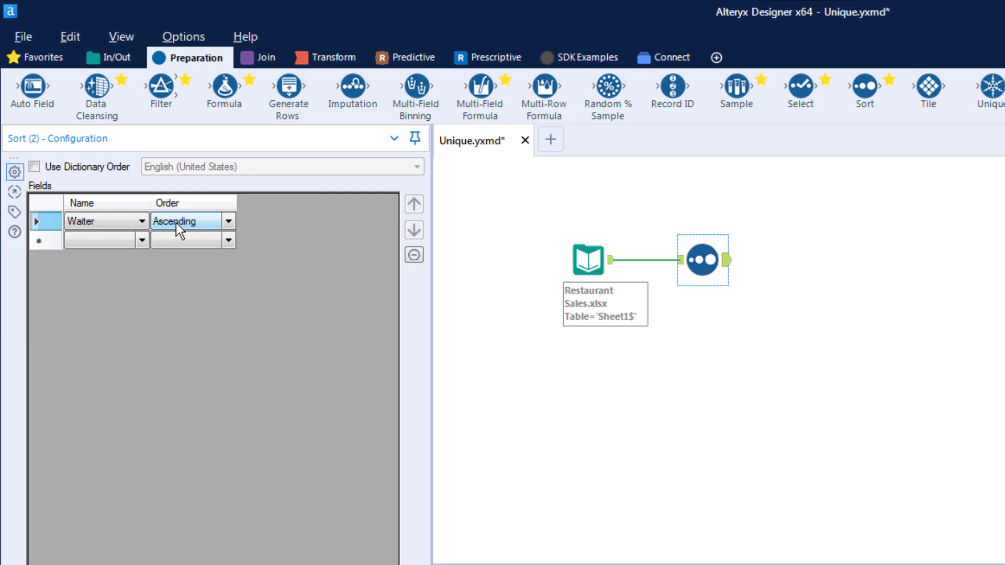
{"action": "left_click", "coordinate": [141, 239]}
{"action": "left_click", "coordinate": [102, 278]}
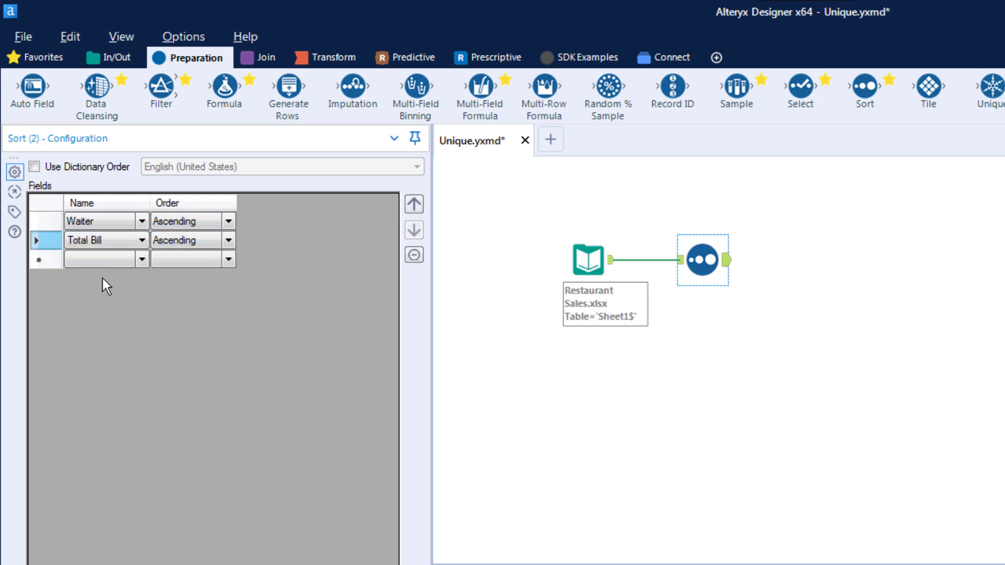
{"action": "left_click", "coordinate": [229, 241]}
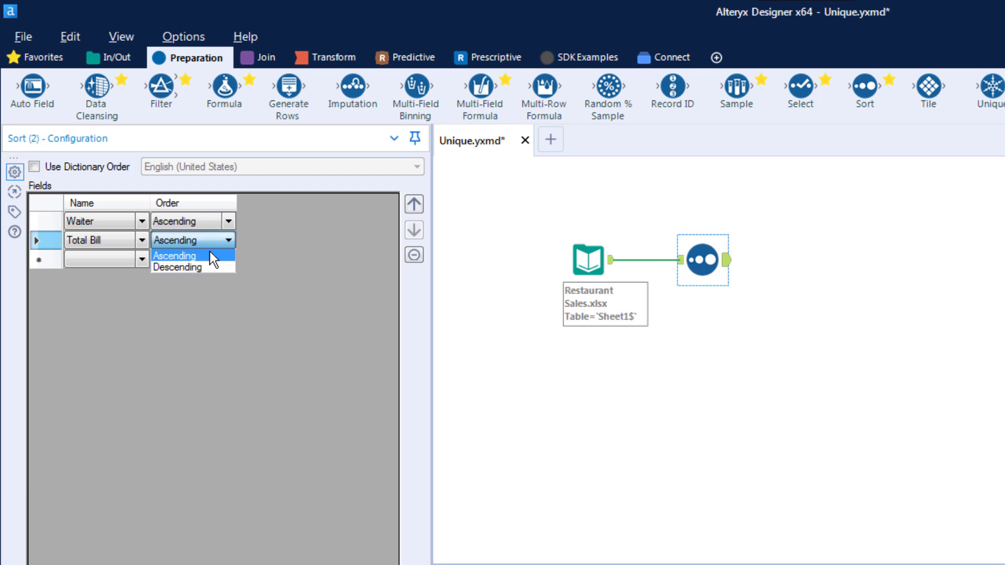
{"action": "left_click", "coordinate": [177, 267]}
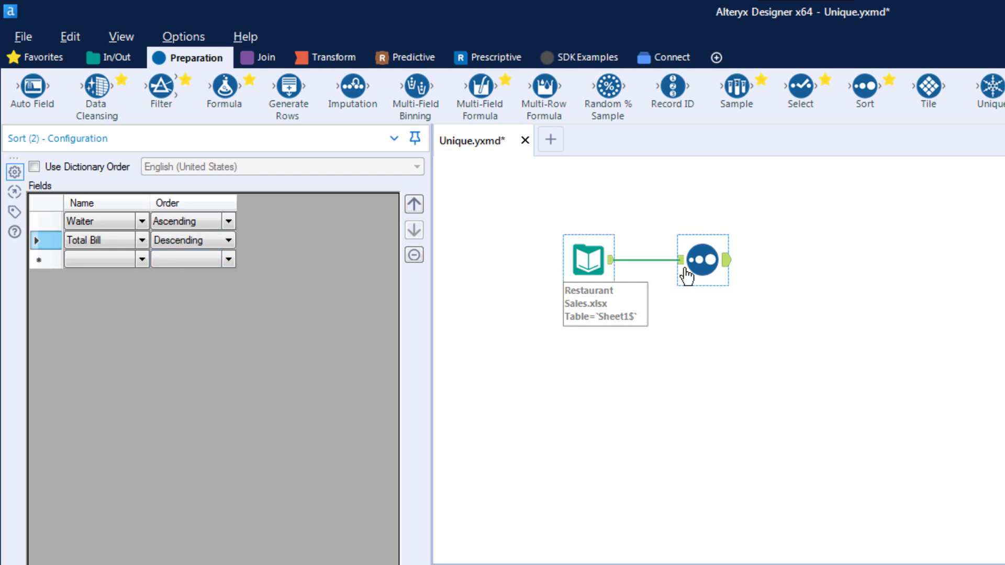
Step: Add a Browse tool after the Sort tool, run the workflow, and review the sorted records
{"action": "right_click", "coordinate": [710, 258]}
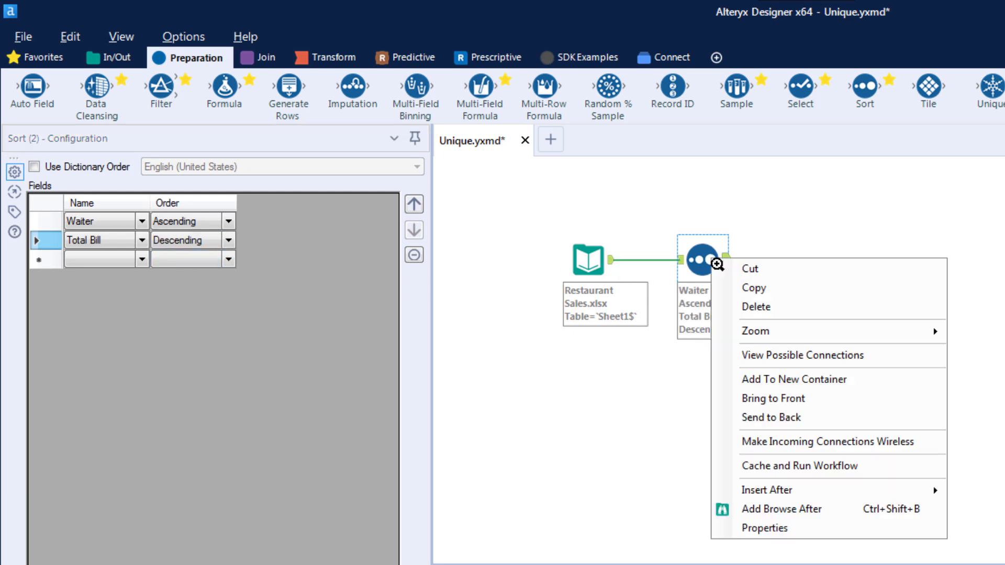
{"action": "left_click", "coordinate": [768, 510]}
{"action": "key", "text": "ctrl+r"}
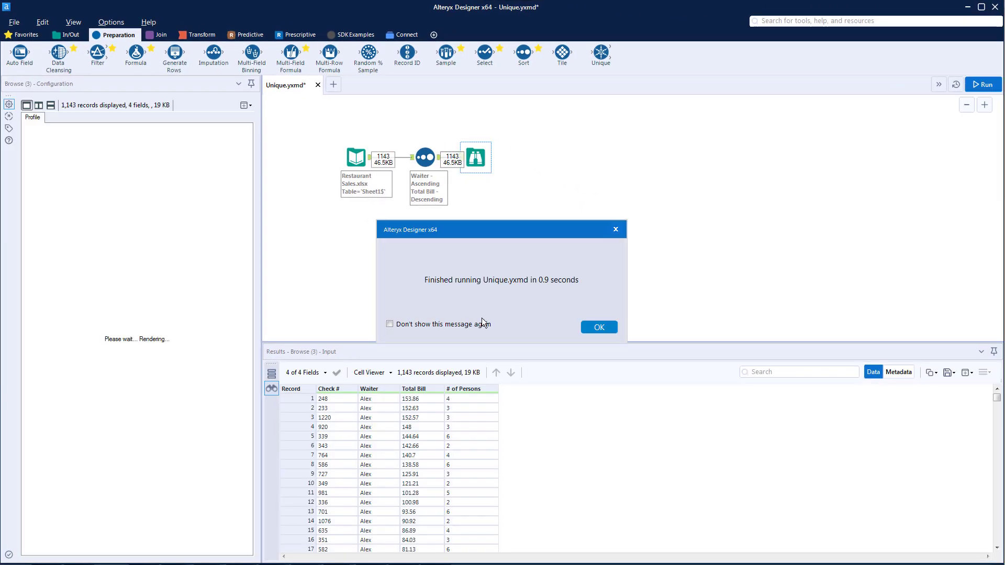
{"action": "left_click", "coordinate": [599, 327]}
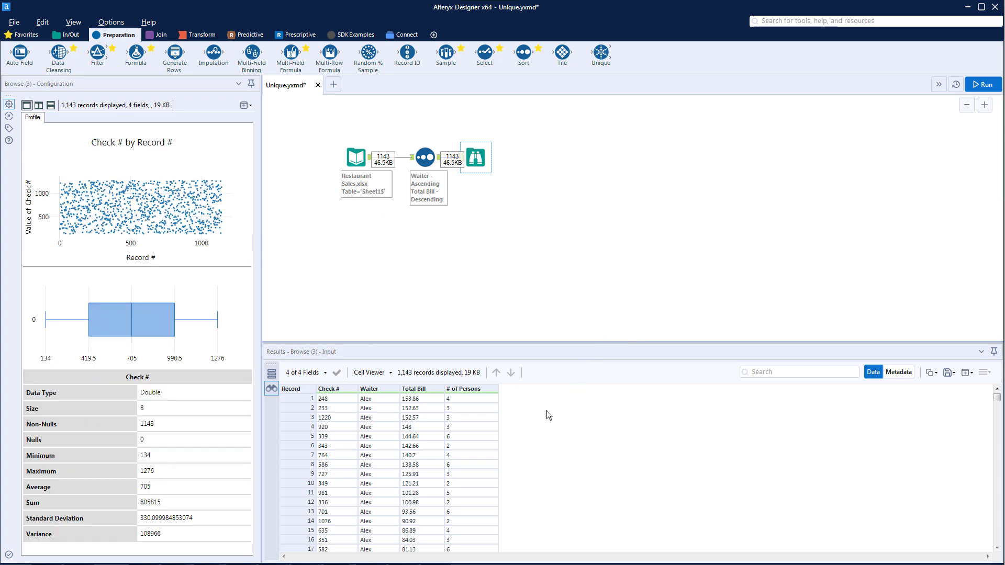
{"action": "scroll", "coordinate": [546, 410], "scroll_direction": "down", "scroll_amount": 9}
{"action": "scroll", "coordinate": [547, 410], "scroll_direction": "up", "scroll_amount": 2}
{"action": "scroll", "coordinate": [546, 410], "scroll_direction": "up", "scroll_amount": 7}
Step: Move the Browse tool farther away from the Sort tool and delete it
{"action": "left_click", "coordinate": [482, 156]}
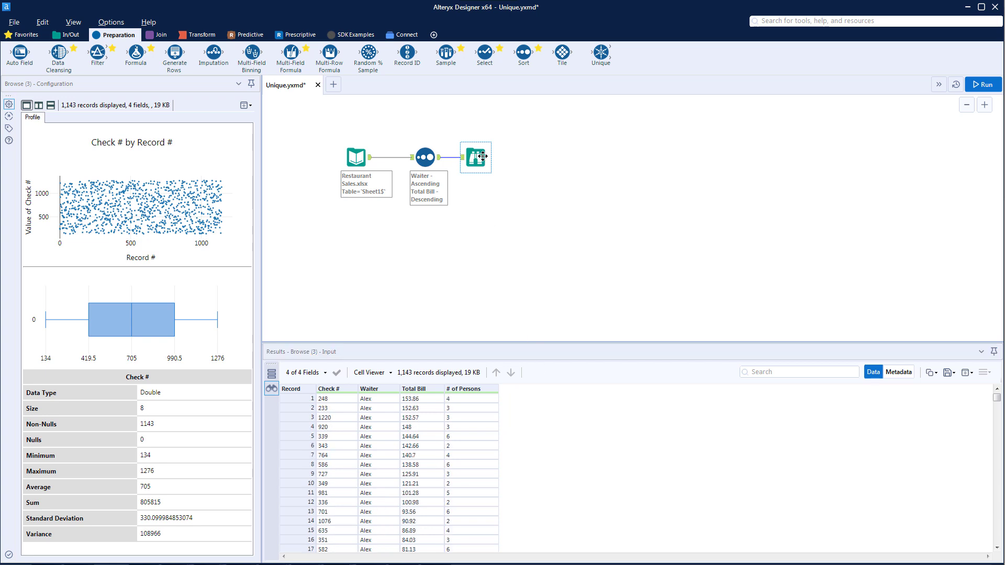
{"action": "left_click_drag", "start_coordinate": [482, 156], "coordinate": [545, 156]}
{"action": "right_click", "coordinate": [536, 157]}
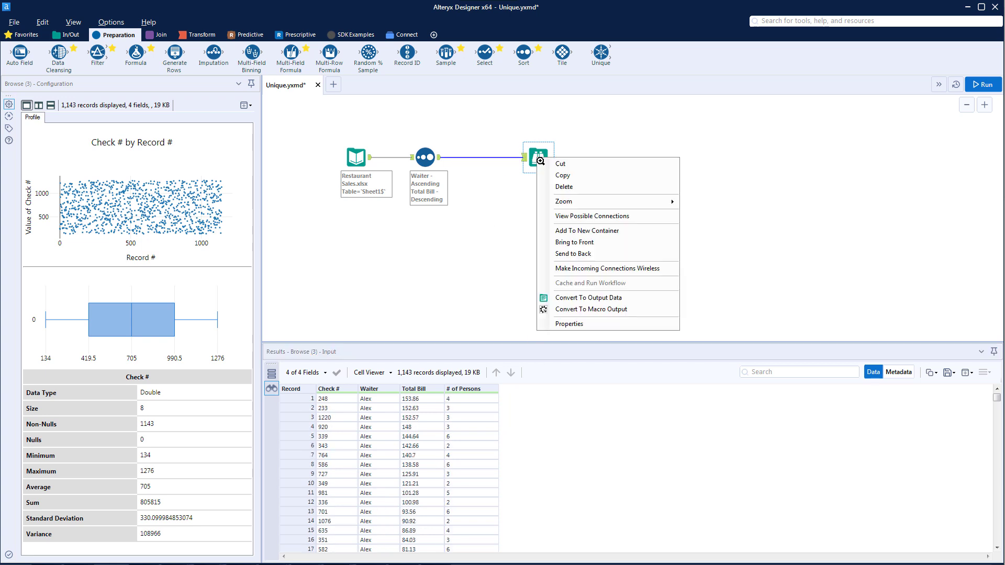
{"action": "left_click", "coordinate": [580, 186]}
Step: Add a Unique tool after the Sort tool, find unique values on the Waiter column, and run the workflow
{"action": "left_click_drag", "start_coordinate": [601, 52], "coordinate": [481, 157]}
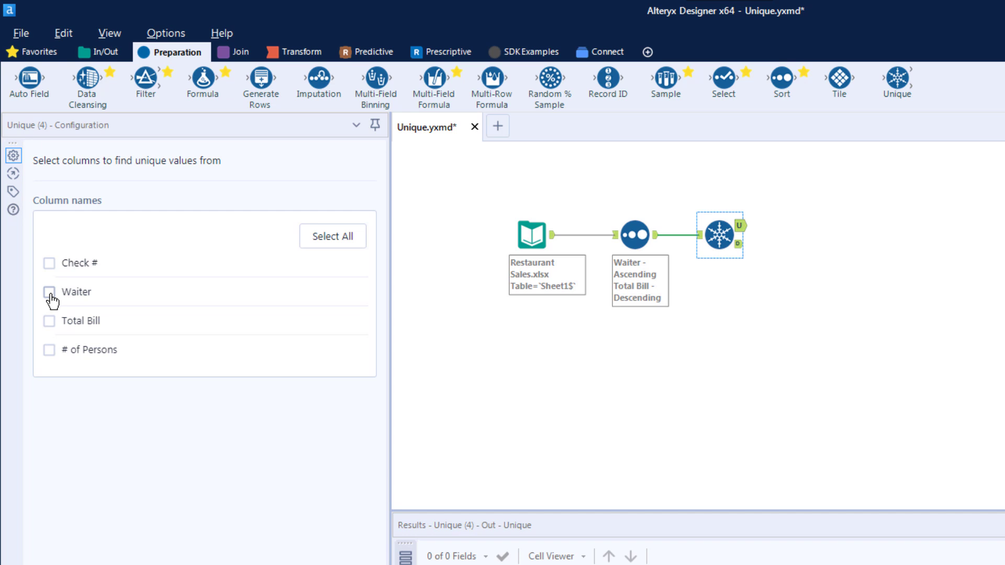
{"action": "left_click", "coordinate": [49, 293]}
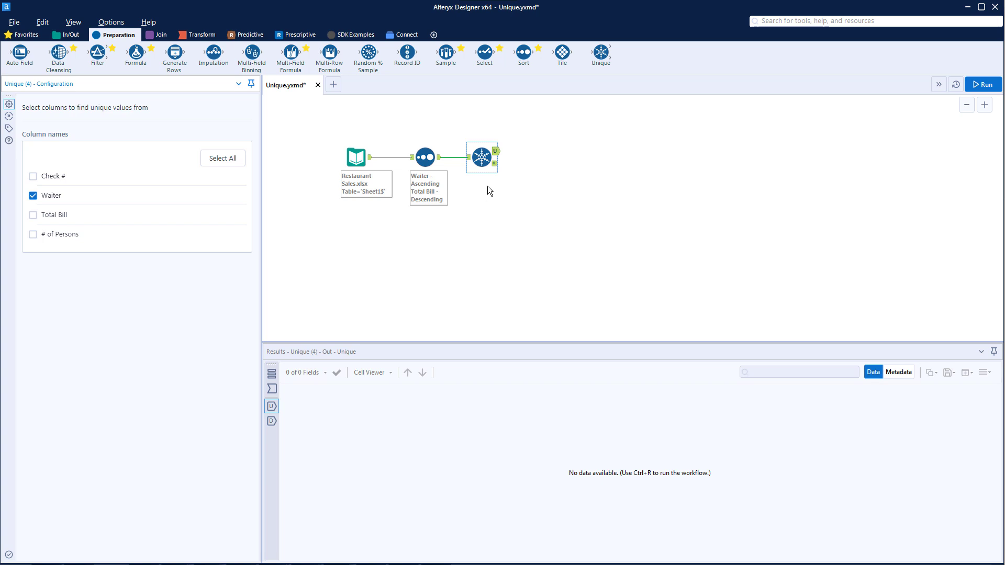
{"action": "key", "text": "ctrl+r"}
{"action": "left_click", "coordinate": [596, 326]}
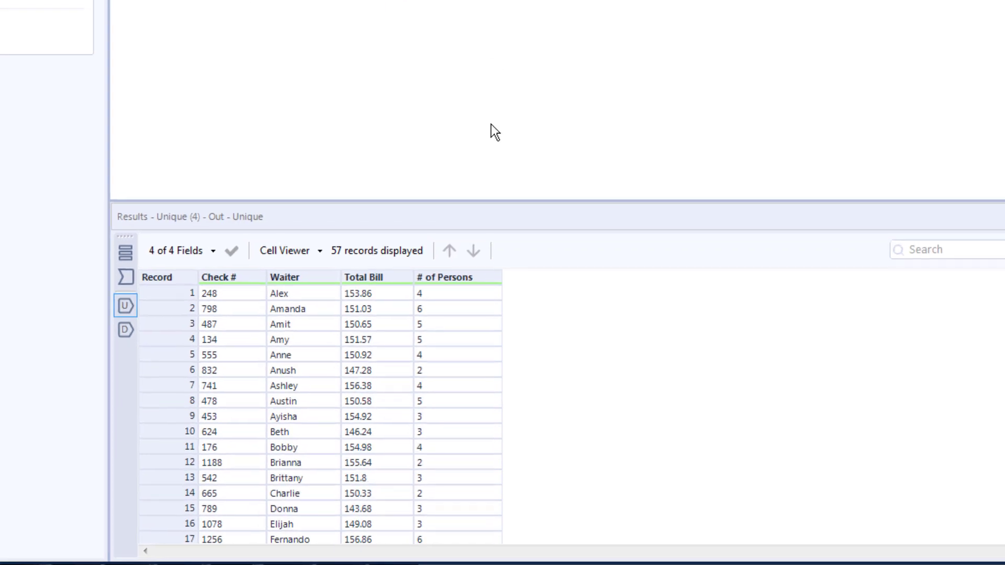
Step: Look through the Unique tool's unique output for each waiter's single record and total bill
{"action": "left_click", "coordinate": [538, 296]}
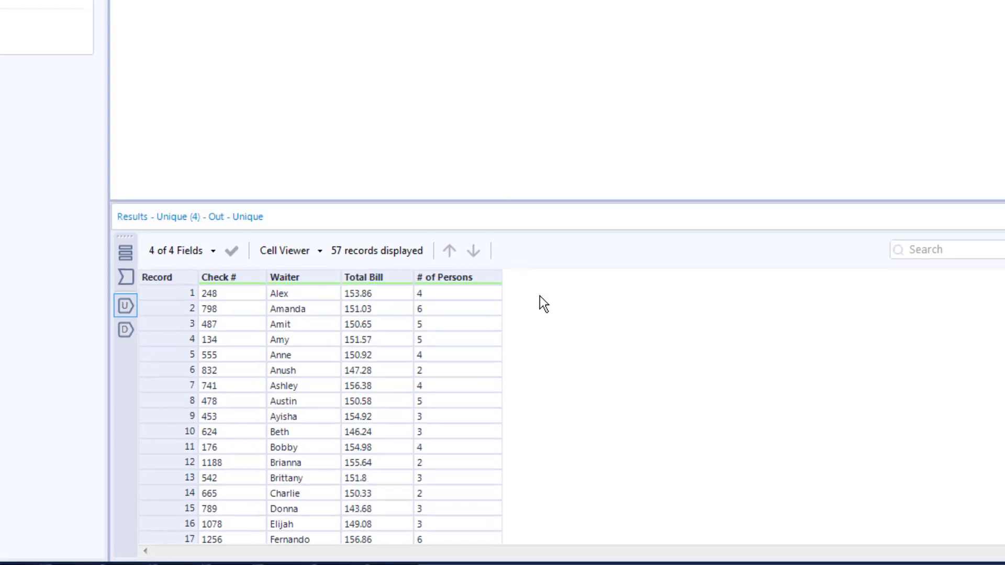
{"action": "scroll", "coordinate": [539, 296], "scroll_direction": "down", "scroll_amount": 2}
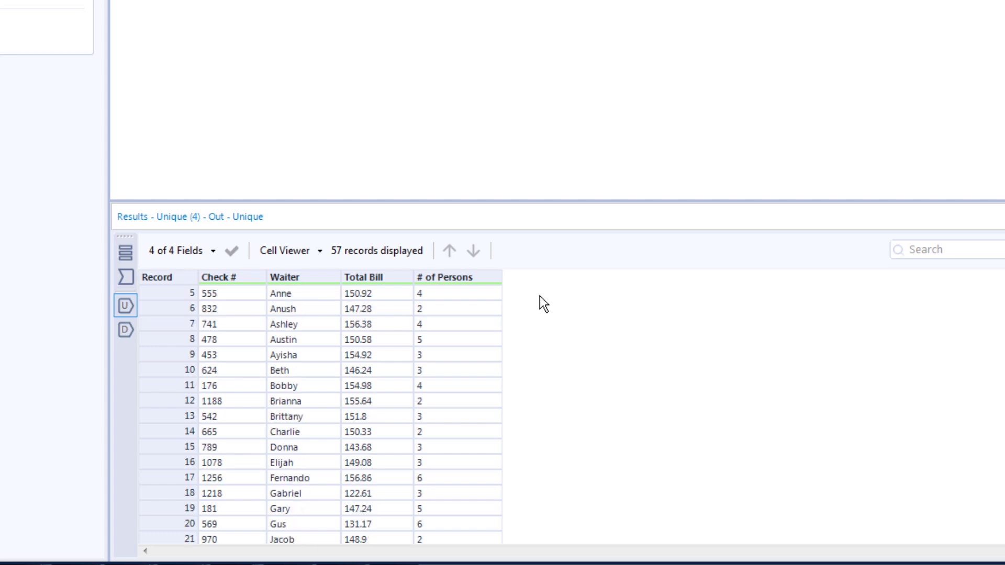
{"action": "scroll", "coordinate": [539, 296], "scroll_direction": "down", "scroll_amount": 2}
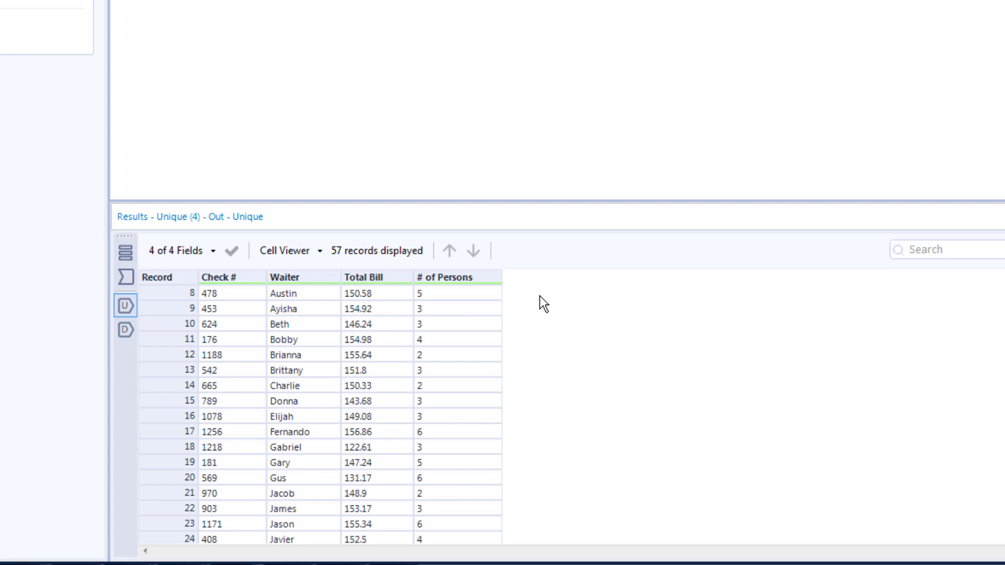
{"action": "scroll", "coordinate": [539, 296], "scroll_direction": "down", "scroll_amount": 1}
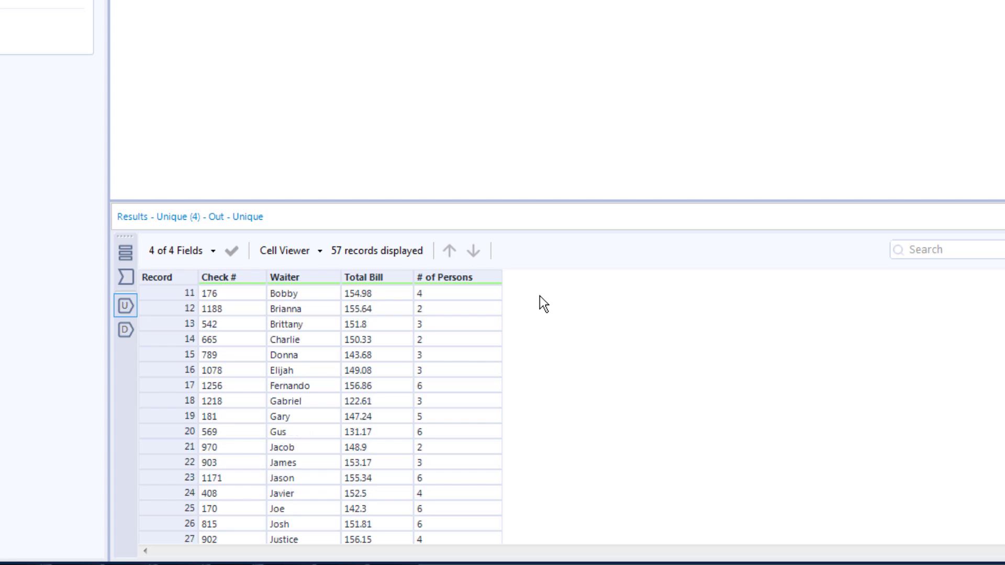
{"action": "scroll", "coordinate": [539, 296], "scroll_direction": "down", "scroll_amount": 2}
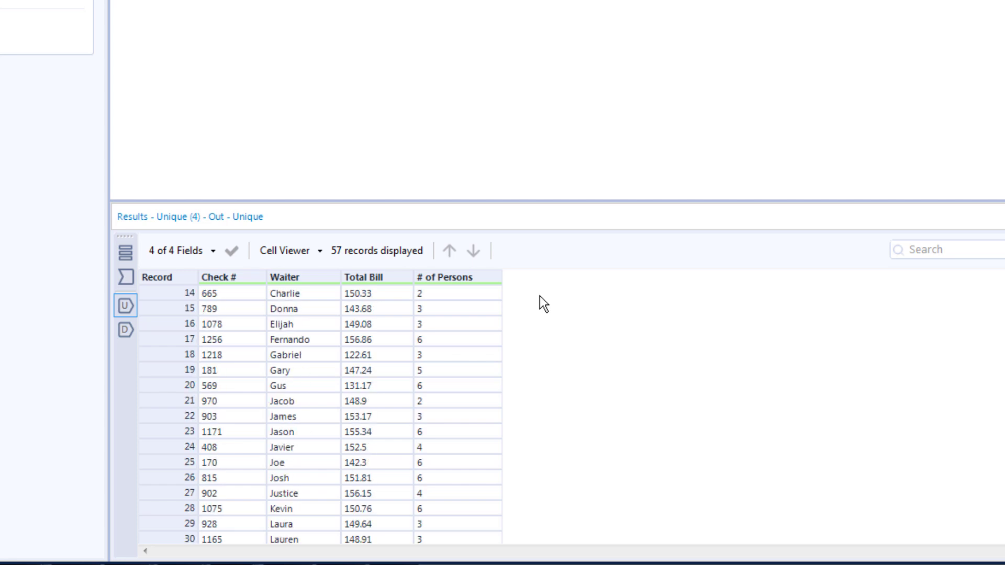
{"action": "scroll", "coordinate": [539, 296], "scroll_direction": "down", "scroll_amount": 1}
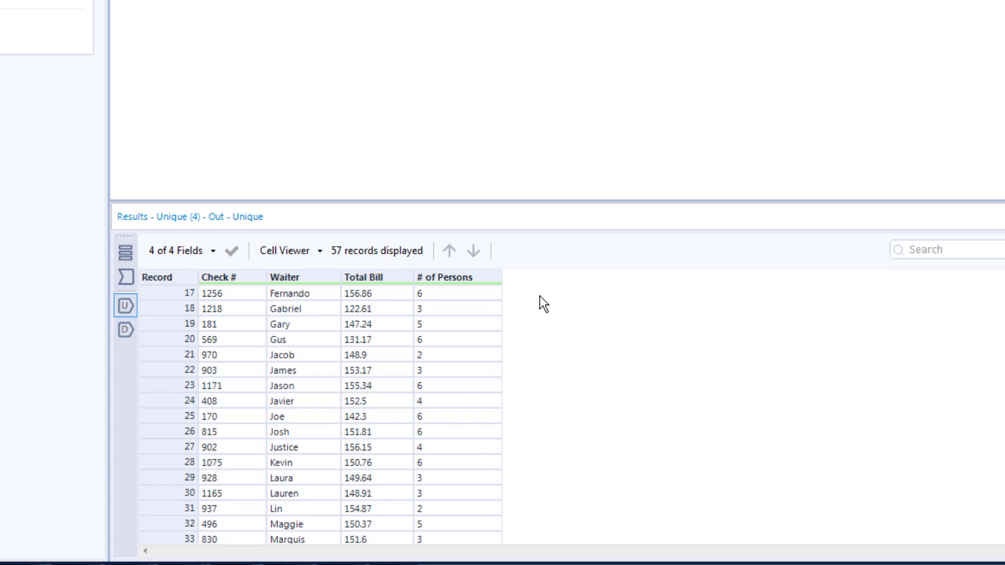
{"action": "scroll", "coordinate": [539, 297], "scroll_direction": "up", "scroll_amount": 1}
{"action": "scroll", "coordinate": [539, 296], "scroll_direction": "up", "scroll_amount": 5}
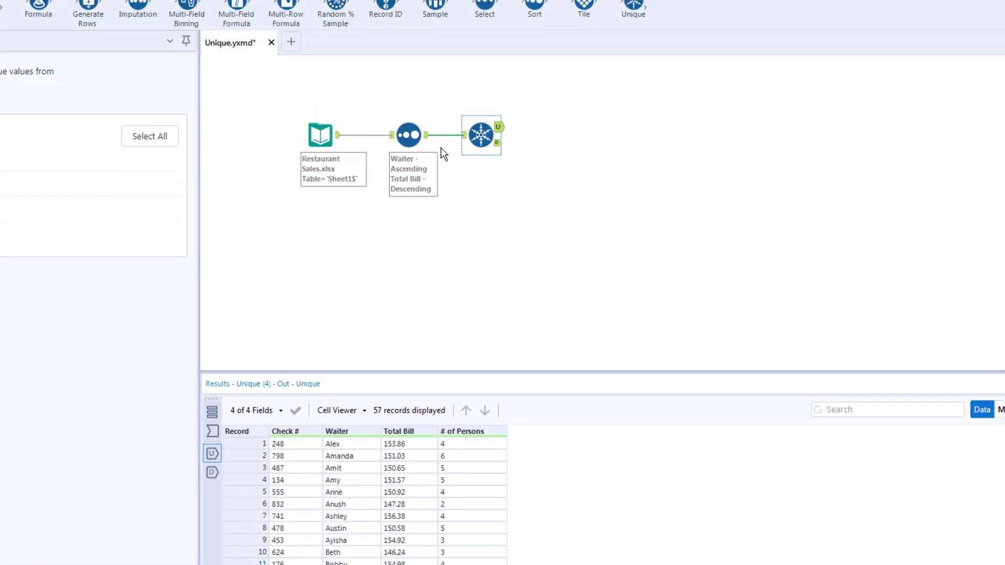
Step: Compare the Sort tool's output records with the Unique tool's unique output
{"action": "left_click", "coordinate": [426, 138]}
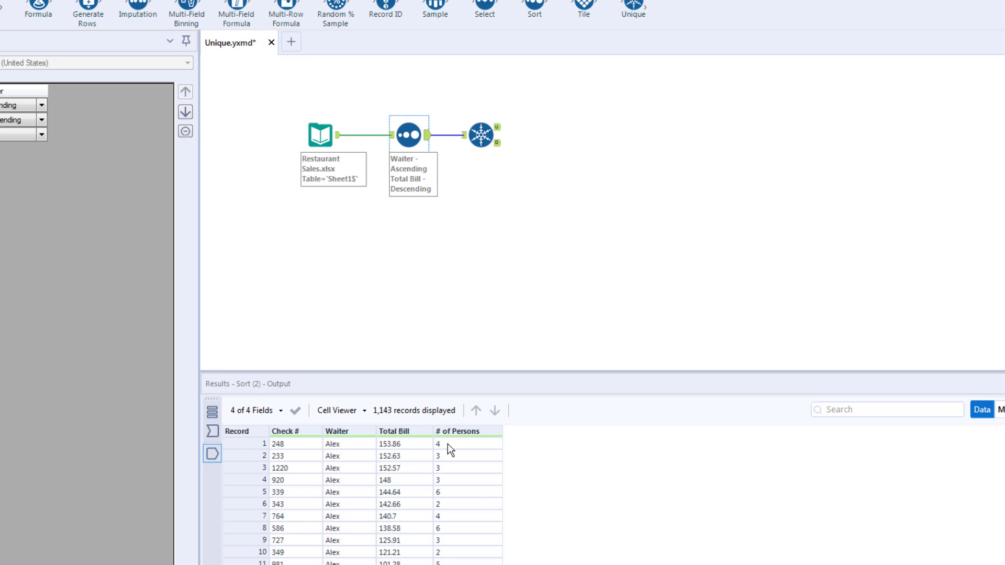
{"action": "scroll", "coordinate": [525, 336], "scroll_direction": "down", "scroll_amount": 7}
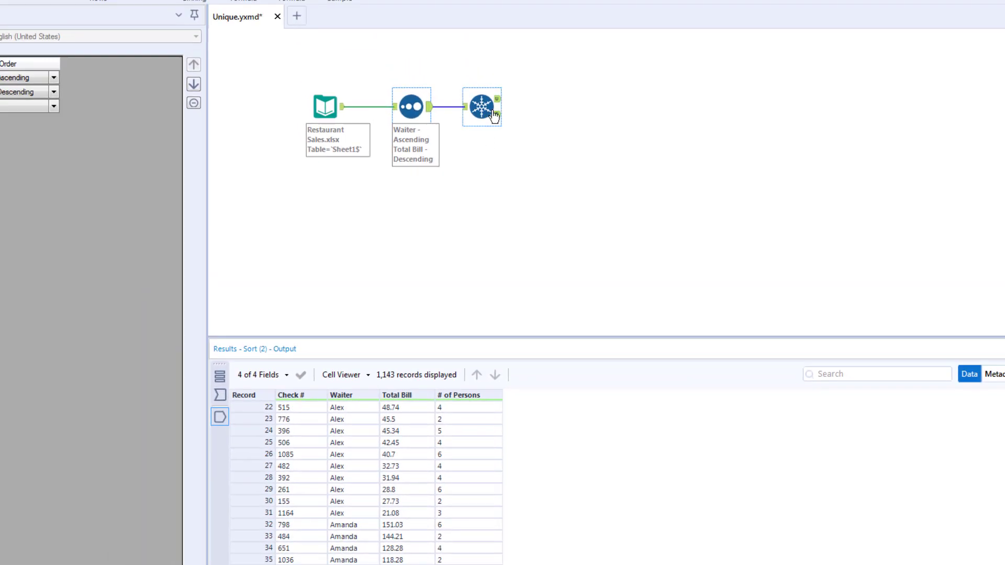
{"action": "left_click", "coordinate": [499, 99]}
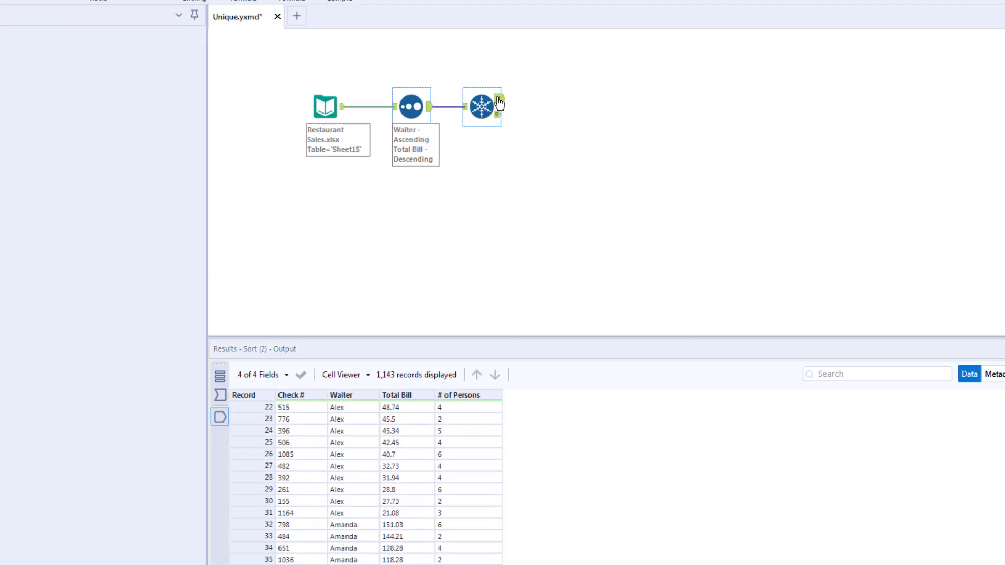
{"action": "left_click", "coordinate": [545, 448]}
{"action": "scroll", "coordinate": [544, 448], "scroll_direction": "up", "scroll_amount": 6}
{"action": "scroll", "coordinate": [545, 447], "scroll_direction": "up", "scroll_amount": 1}
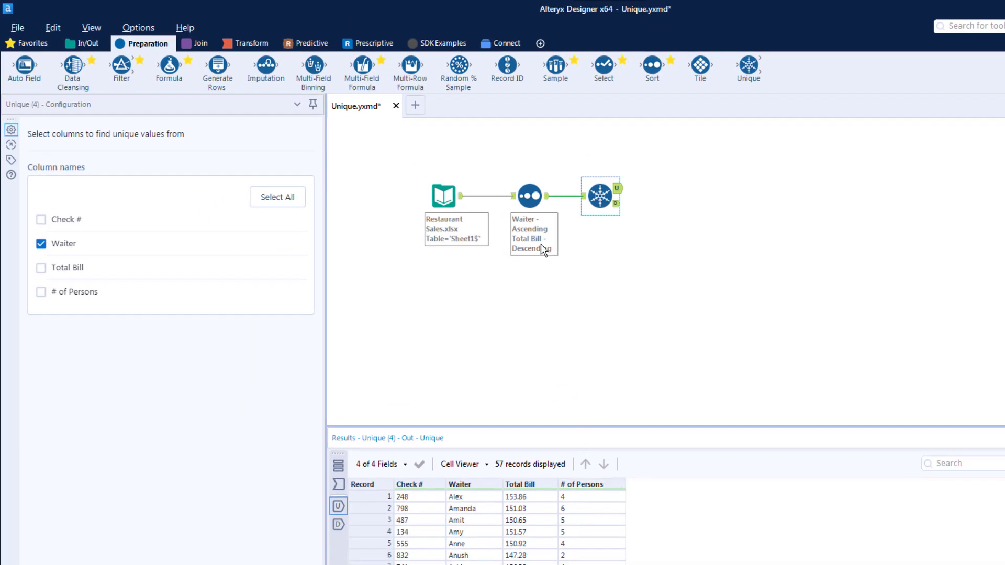
Step: Set the Sort tool's Total Bill order to Ascending, rerun the workflow, and show the Unique tool's unique output
{"action": "left_click", "coordinate": [541, 243]}
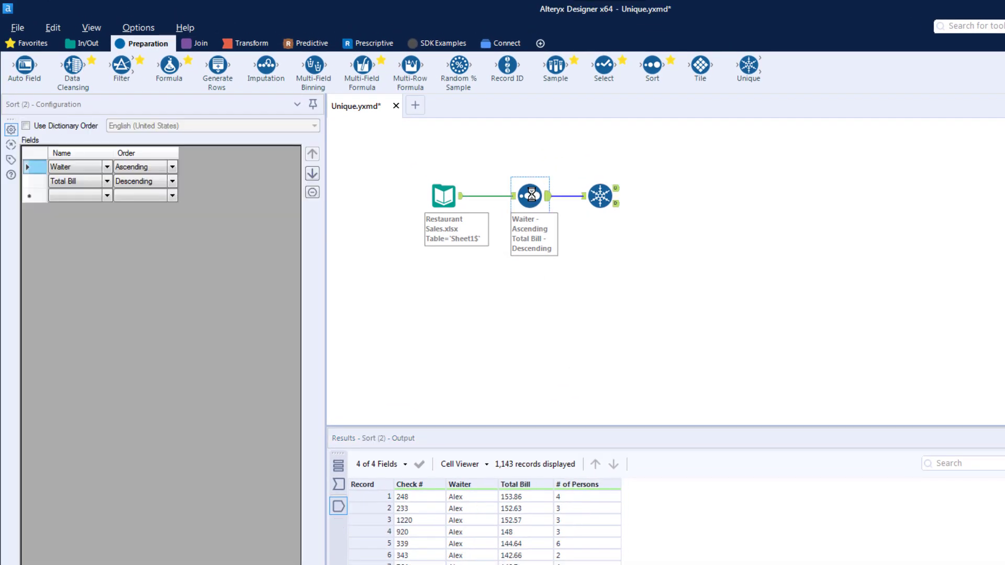
{"action": "left_click", "coordinate": [172, 181]}
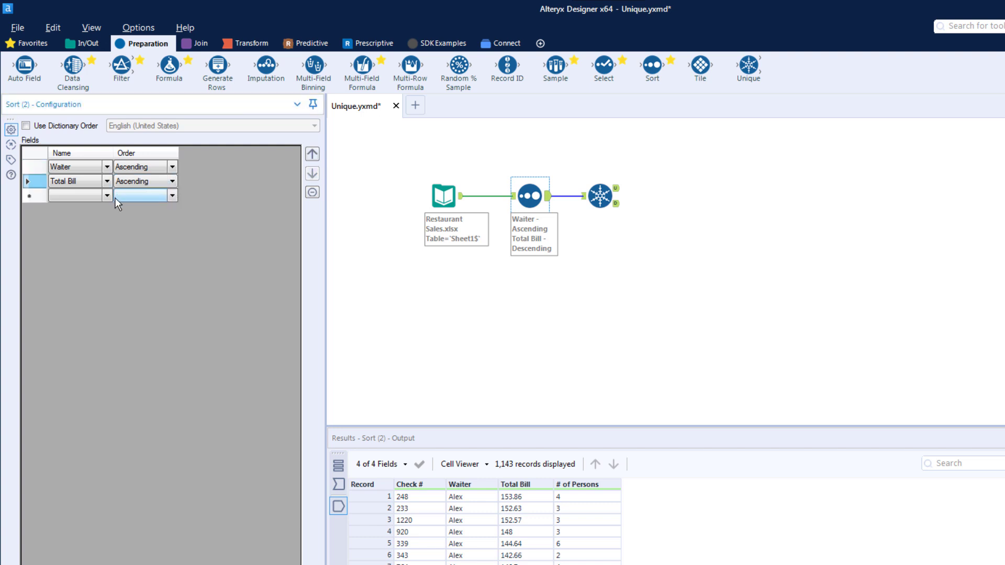
{"action": "left_click", "coordinate": [588, 228]}
{"action": "key", "text": "ctrl+r"}
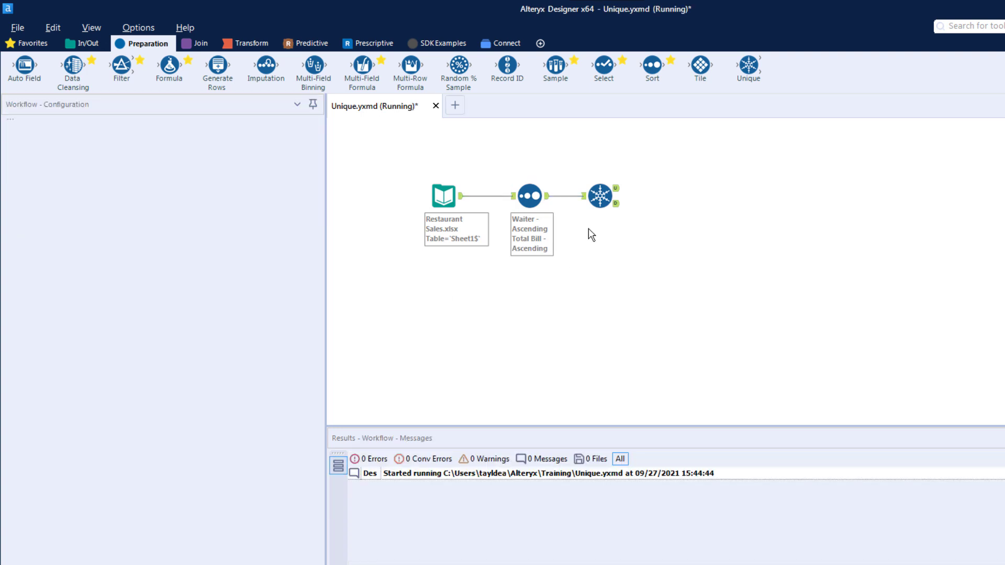
{"action": "key", "text": "Return"}
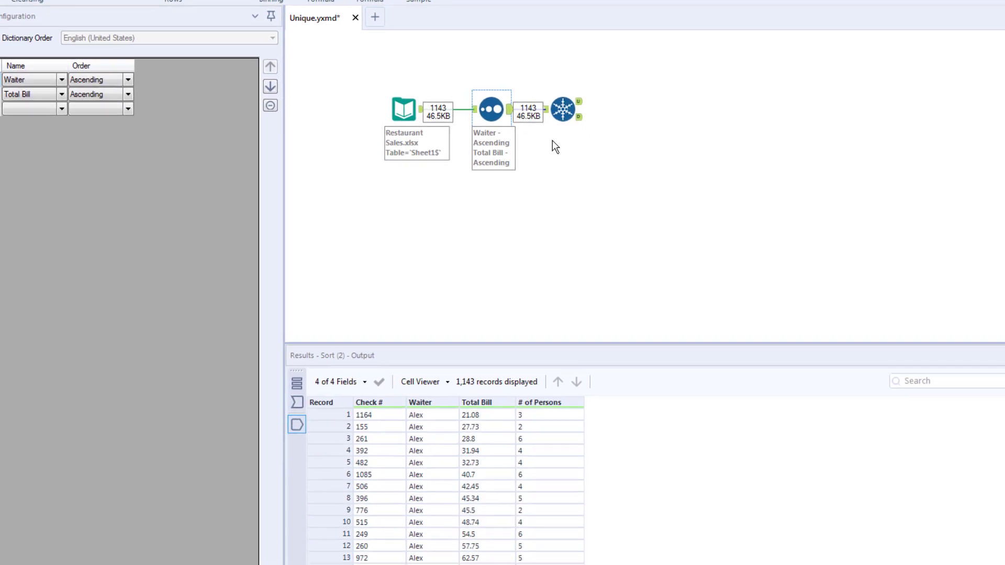
{"action": "left_click", "coordinate": [578, 101]}
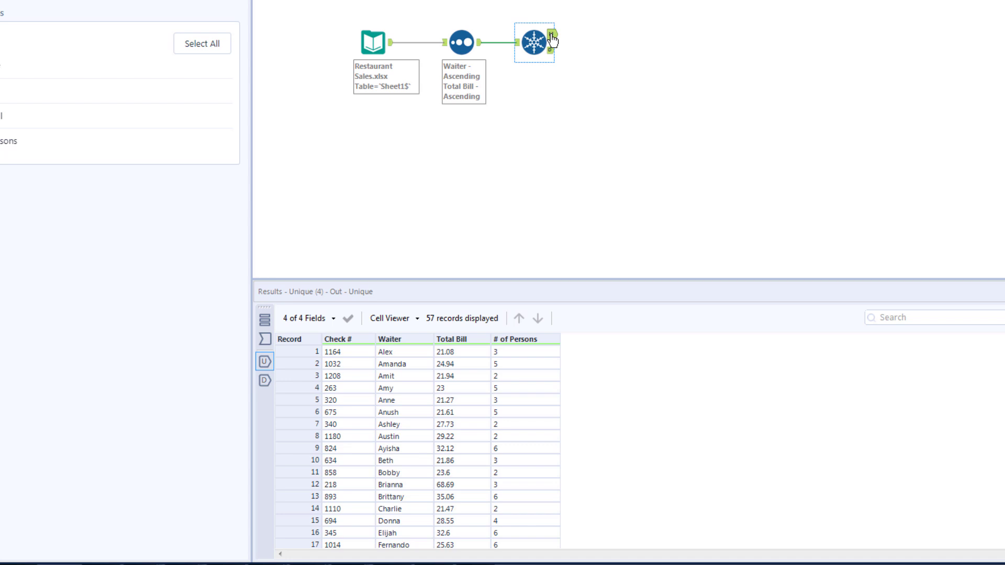
Step: Set the Sort tool's Total Bill order back to Descending, rerun the workflow, and show the Unique tool's unique output
{"action": "left_click", "coordinate": [462, 44]}
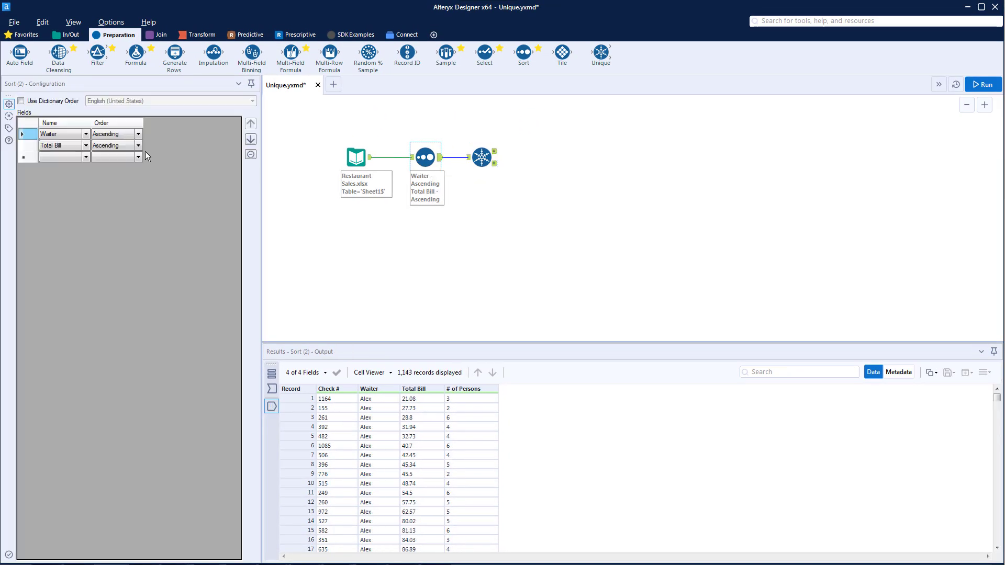
{"action": "left_click", "coordinate": [138, 145]}
{"action": "left_click", "coordinate": [118, 160]}
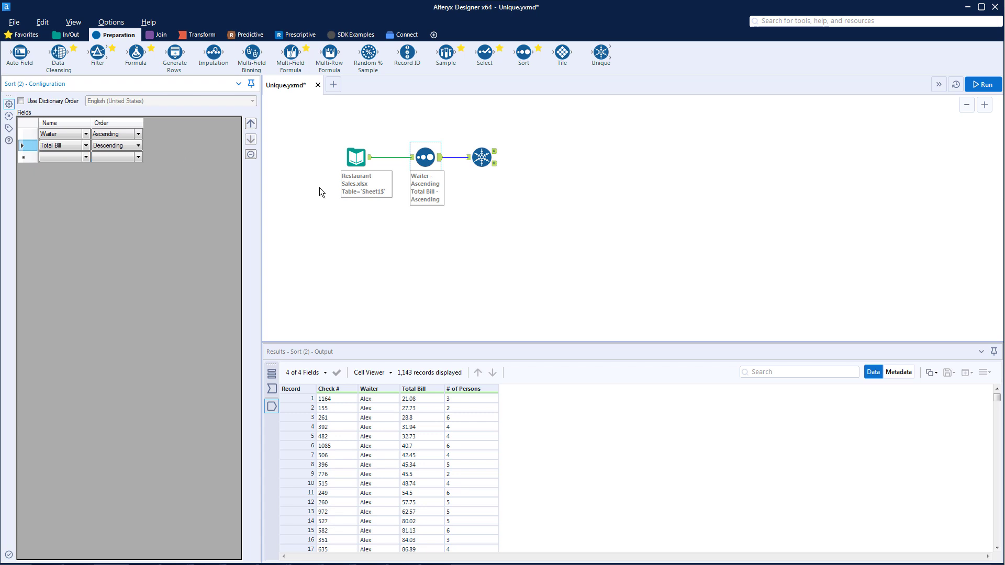
{"action": "left_click", "coordinate": [349, 199]}
{"action": "left_click", "coordinate": [494, 153]}
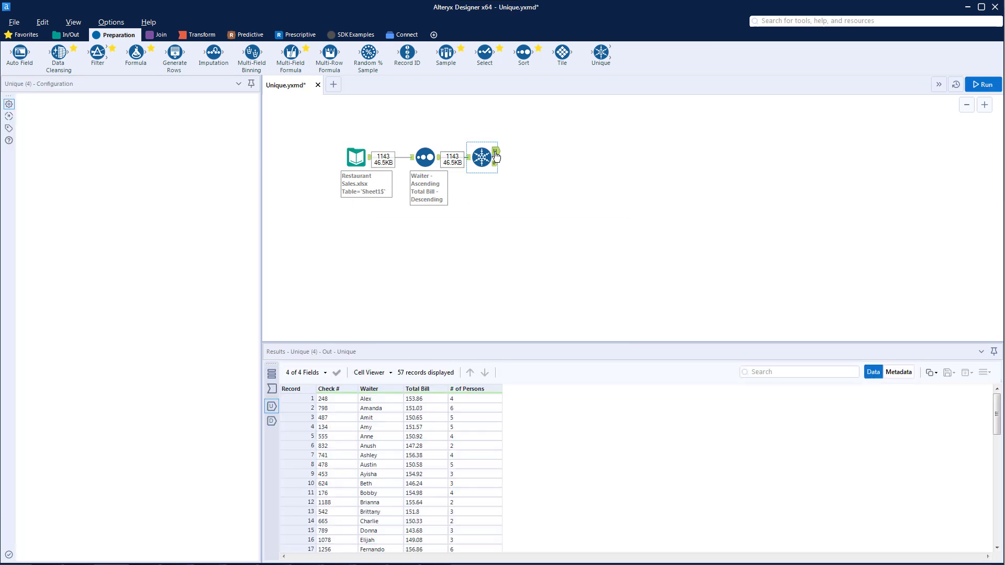
Step: Look through the Unique tool's duplicates output for each waiter's remaining records and total bills
{"action": "left_click", "coordinate": [494, 162]}
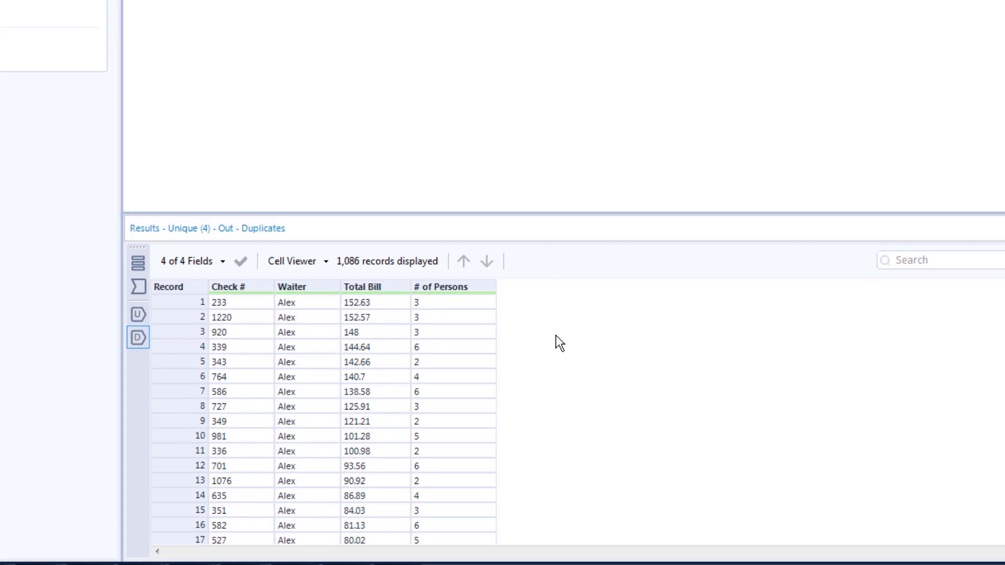
{"action": "scroll", "coordinate": [559, 342], "scroll_direction": "down", "scroll_amount": 6}
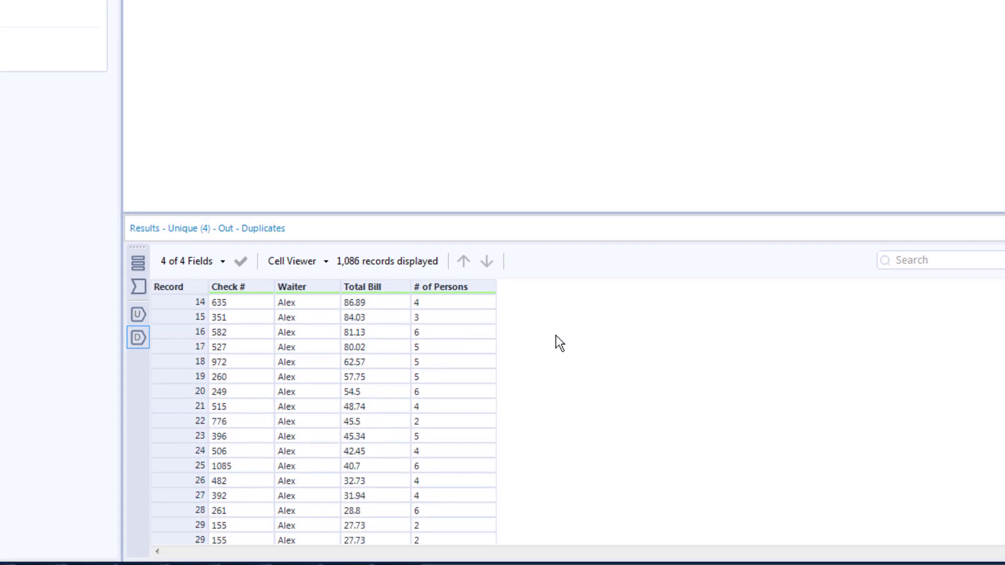
{"action": "scroll", "coordinate": [559, 343], "scroll_direction": "down", "scroll_amount": 3}
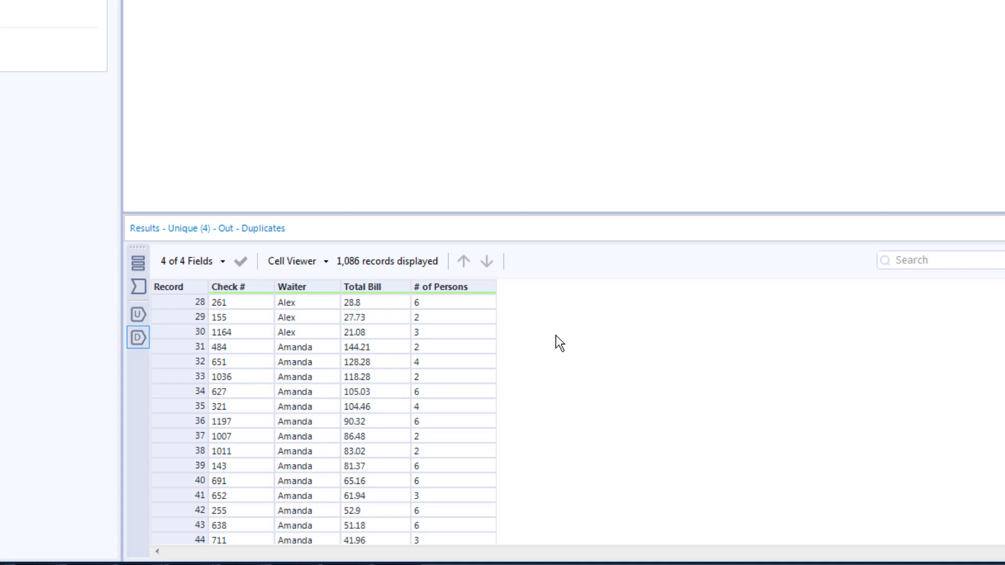
{"action": "scroll", "coordinate": [555, 336], "scroll_direction": "down", "scroll_amount": 7}
{"action": "scroll", "coordinate": [559, 345], "scroll_direction": "up", "scroll_amount": 15}
{"action": "scroll", "coordinate": [554, 338], "scroll_direction": "up", "scroll_amount": 1}
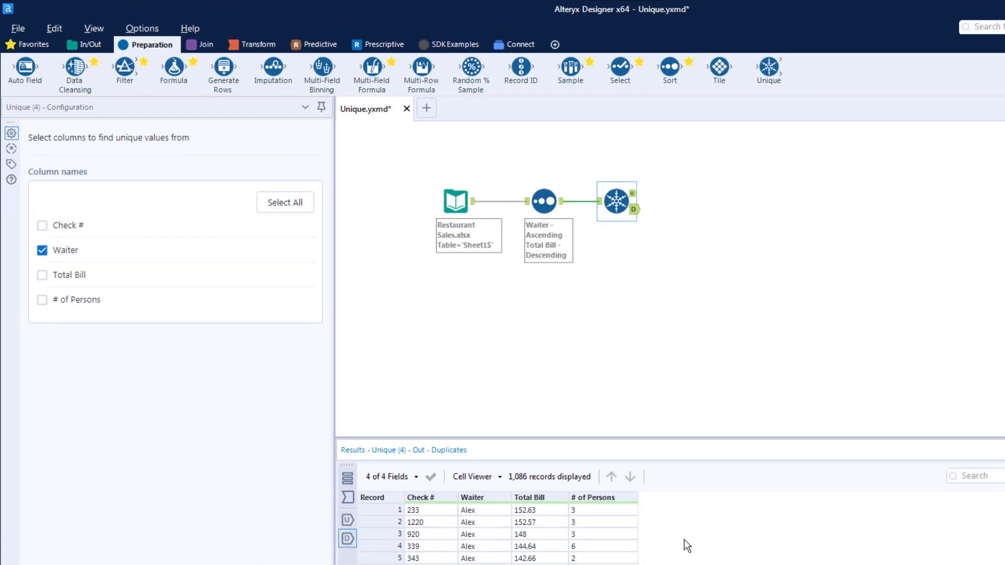
Step: Add # of Persons to Waiter as a column for finding unique values in the Unique tool, and rerun the workflow
{"action": "left_click", "coordinate": [612, 202]}
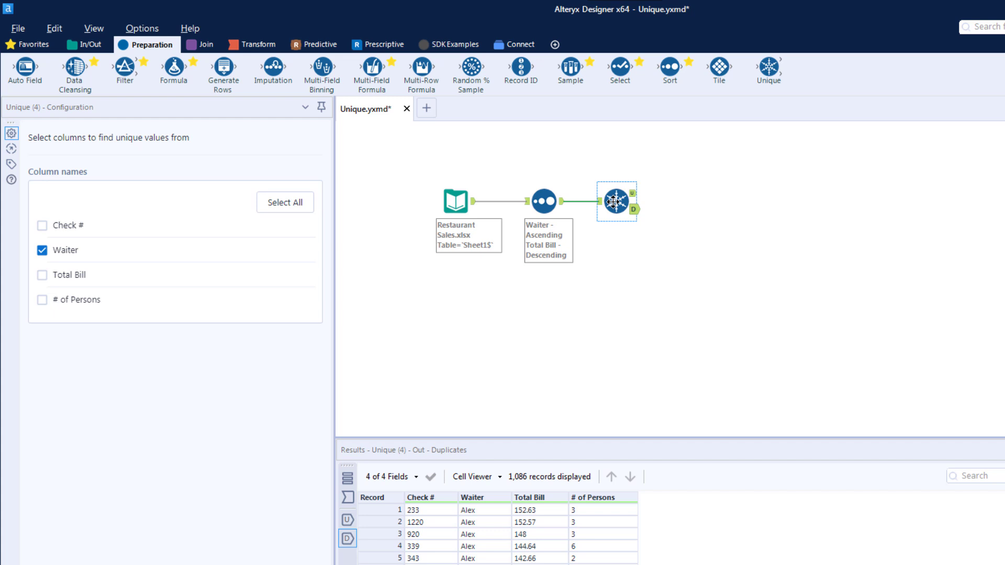
{"action": "left_click", "coordinate": [42, 300]}
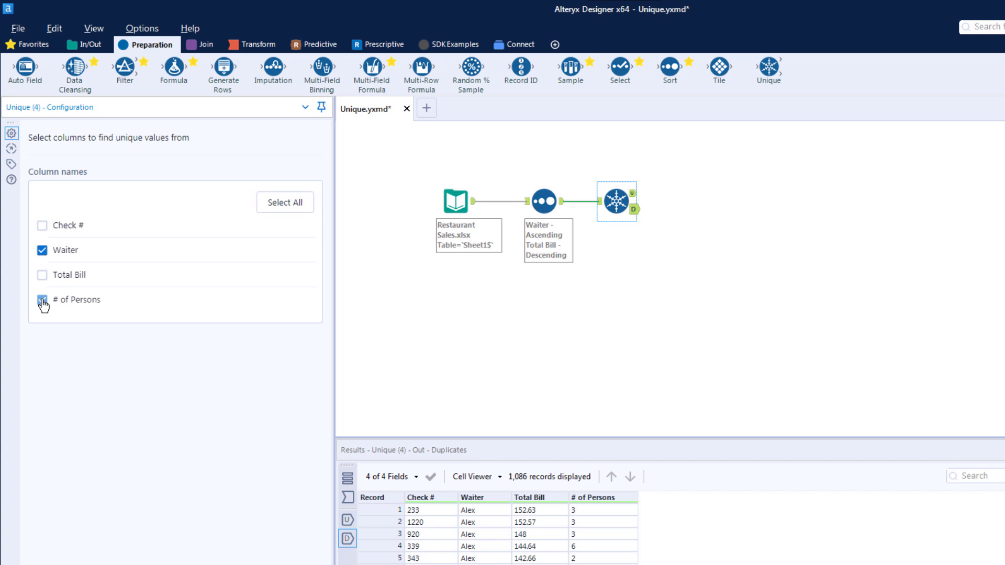
{"action": "key", "text": "ctrl+r"}
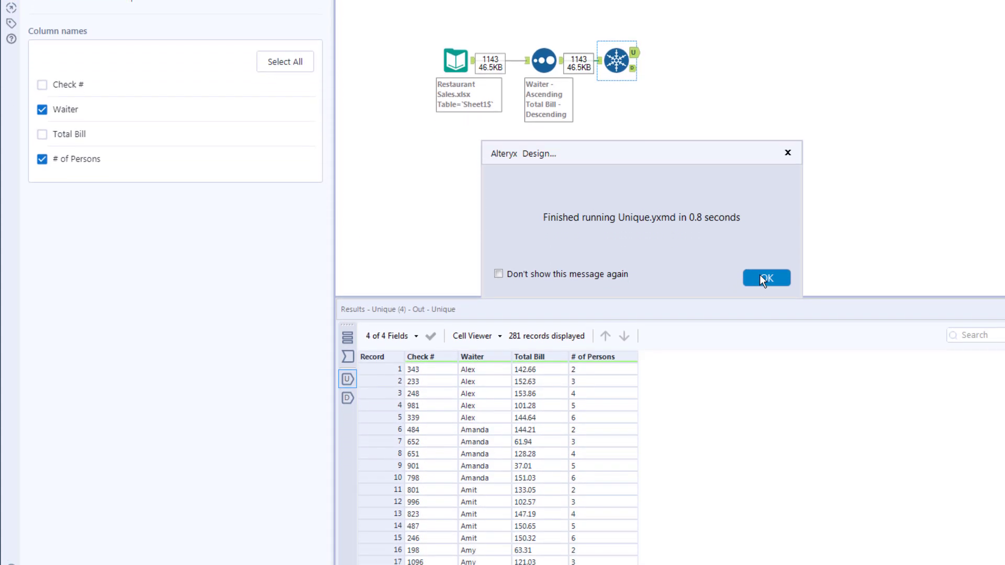
{"action": "left_click", "coordinate": [762, 390]}
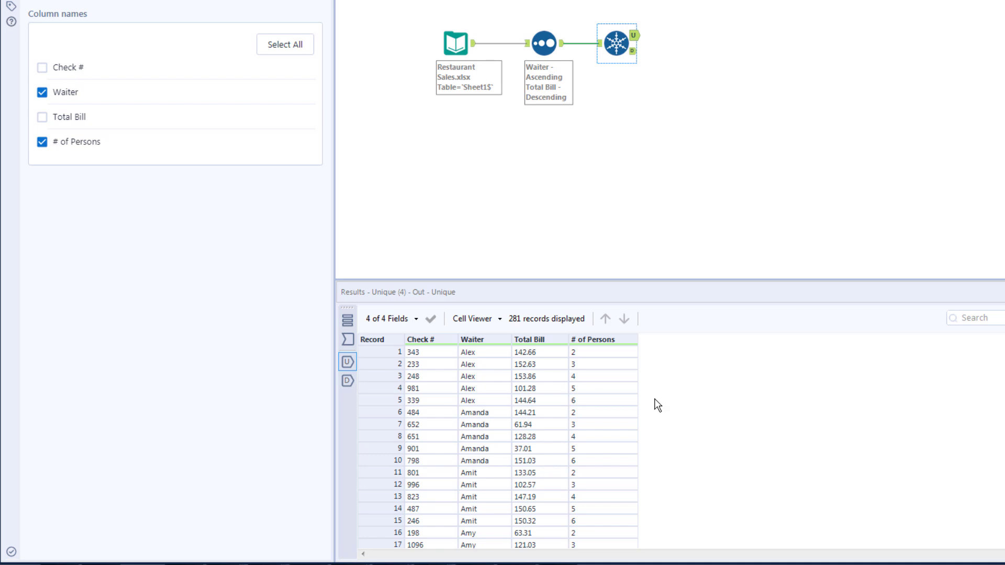
Step: Examine the Unique tool's unique output for each waiter and party size combination, and show its duplicates output
{"action": "scroll", "coordinate": [657, 405], "scroll_direction": "down", "scroll_amount": 1}
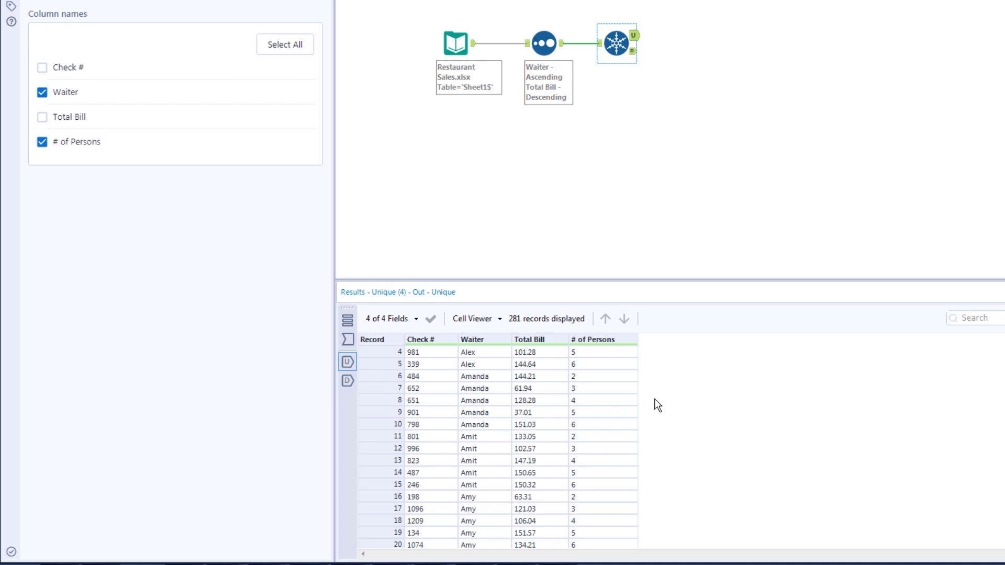
{"action": "scroll", "coordinate": [658, 405], "scroll_direction": "down", "scroll_amount": 1}
{"action": "scroll", "coordinate": [658, 405], "scroll_direction": "down", "scroll_amount": 1}
{"action": "scroll", "coordinate": [657, 405], "scroll_direction": "up", "scroll_amount": 3}
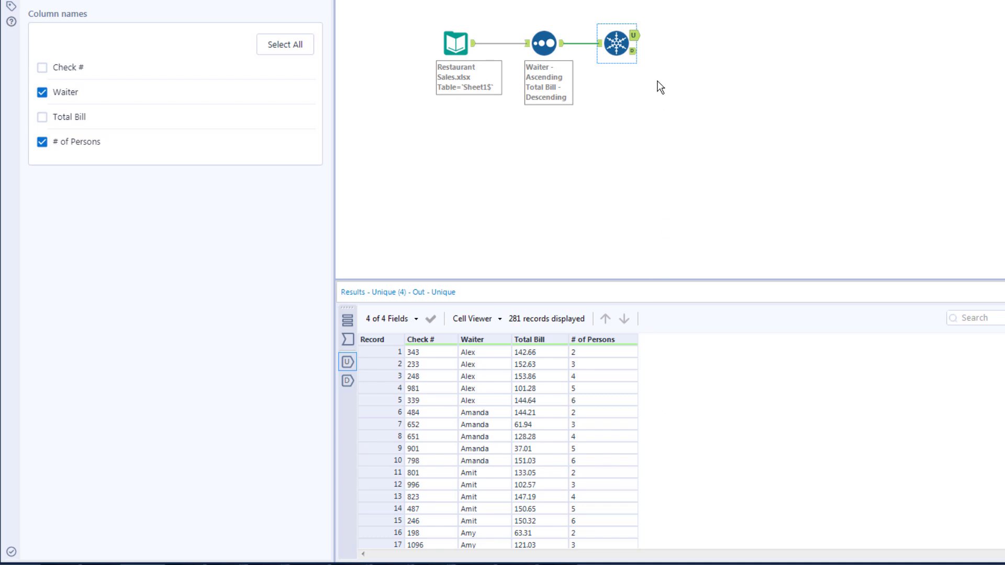
{"action": "left_click", "coordinate": [632, 51]}
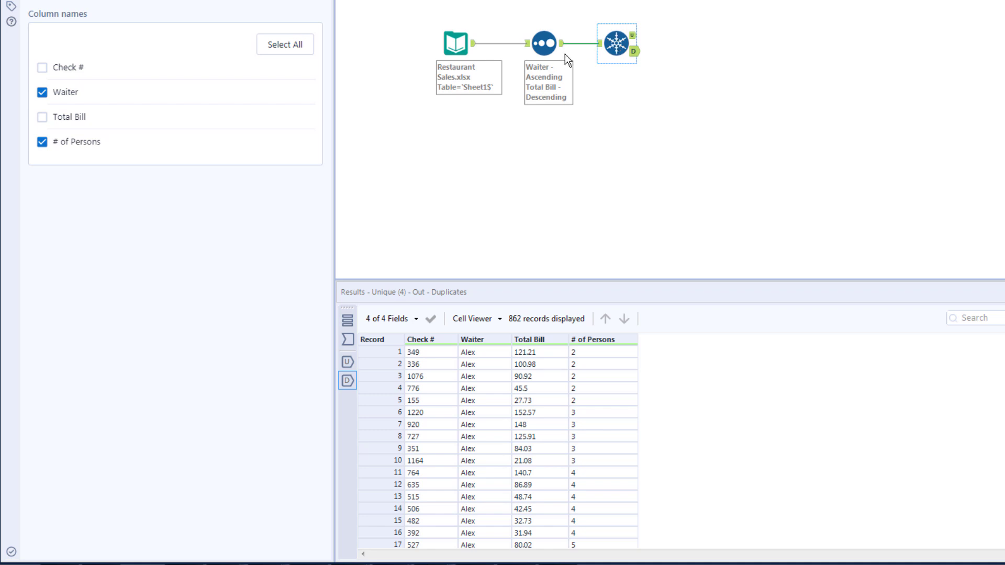
Step: Include Total Bill in the Unique tool's column selection, rerun the workflow, and show the unique output
{"action": "left_click", "coordinate": [43, 118]}
{"action": "key", "text": "ctrl+r"}
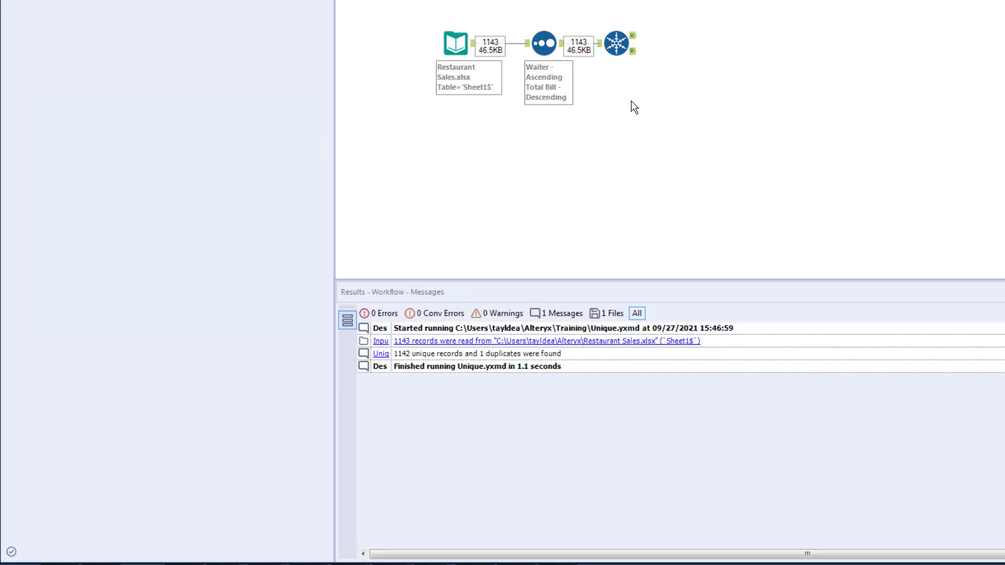
{"action": "key", "text": "Return"}
{"action": "left_click", "coordinate": [634, 39]}
{"action": "left_click", "coordinate": [634, 39]}
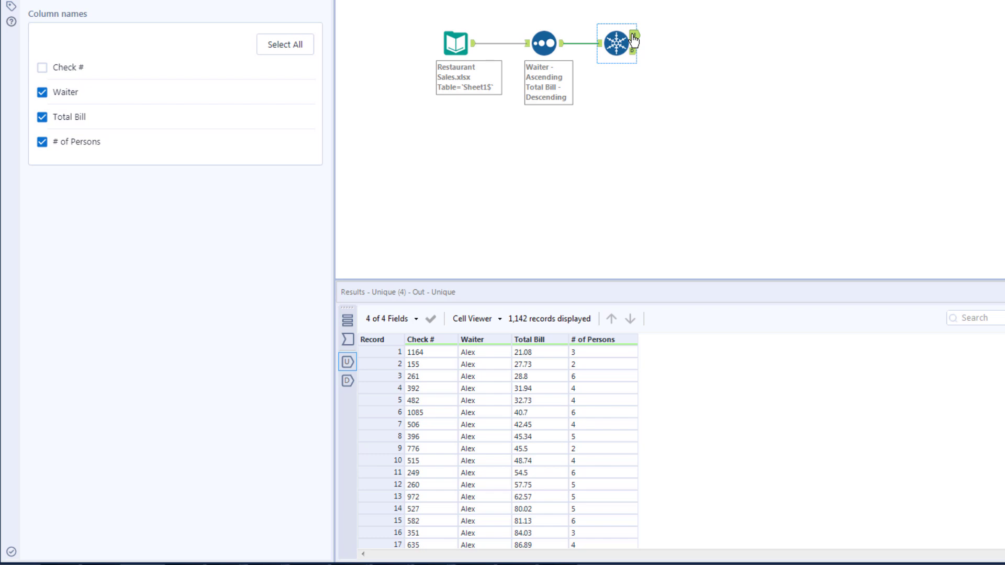
Step: Check the Unique tool's unique and duplicates outputs against the matching records in the Sort tool's output
{"action": "scroll", "coordinate": [699, 366], "scroll_direction": "down", "scroll_amount": 8}
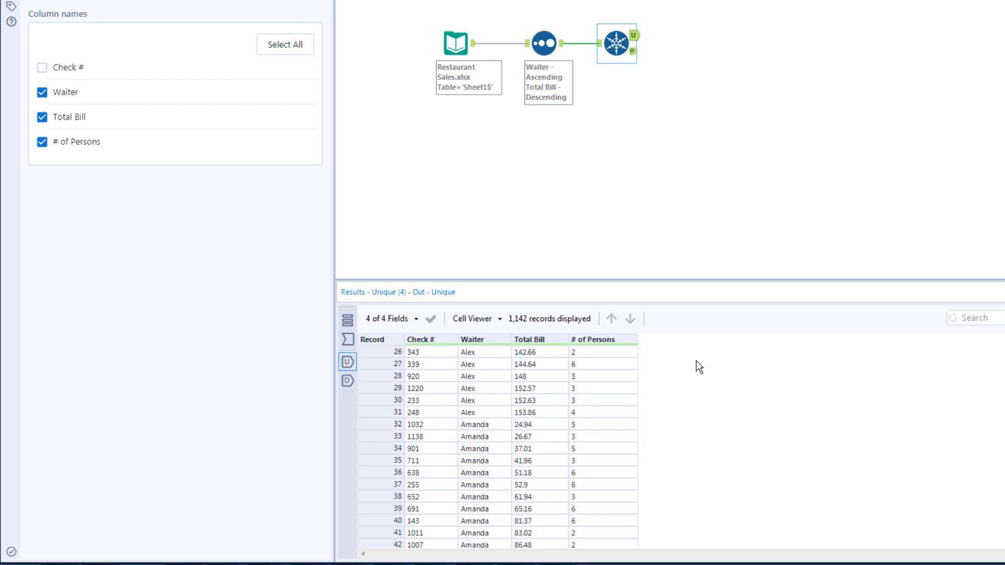
{"action": "left_click", "coordinate": [634, 53]}
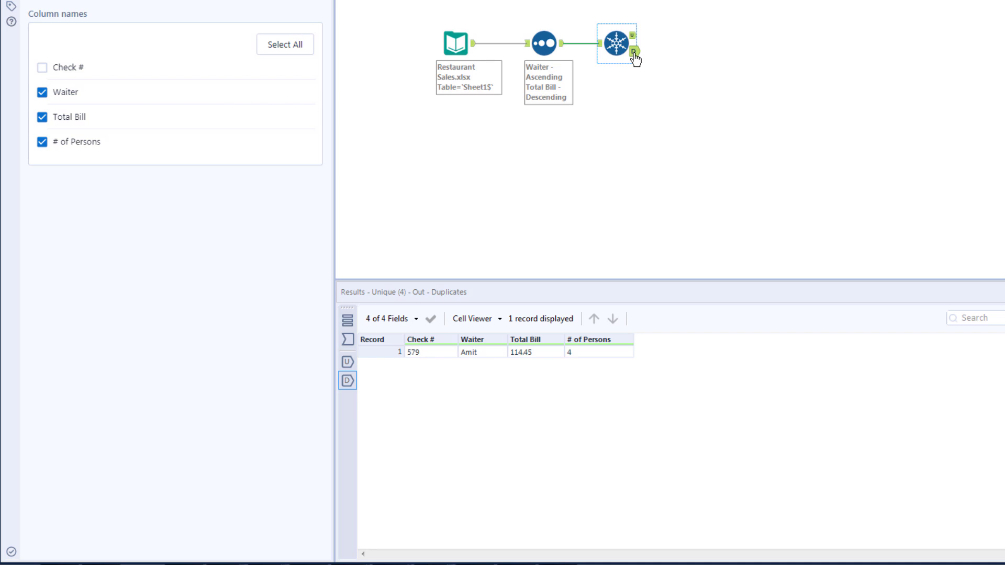
{"action": "left_click", "coordinate": [561, 50], "text": "ctrl"}
{"action": "left_click", "coordinate": [562, 49]}
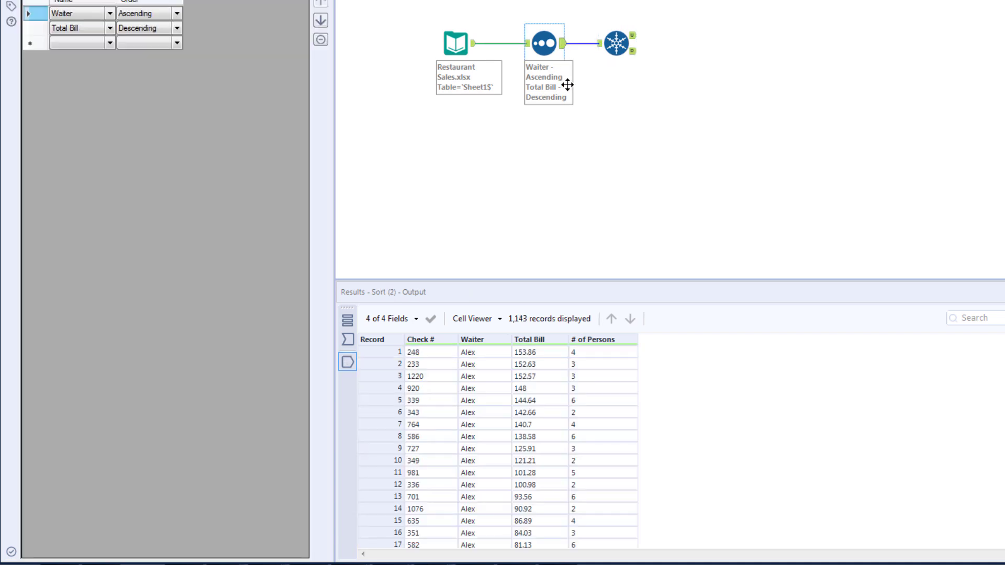
{"action": "scroll", "coordinate": [677, 401], "scroll_direction": "down", "scroll_amount": 14}
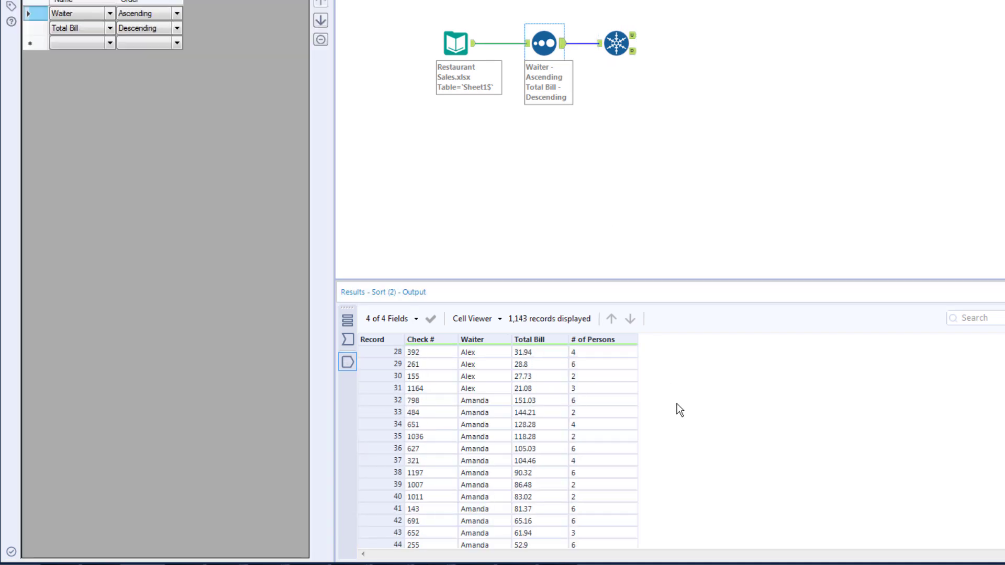
{"action": "scroll", "coordinate": [677, 403], "scroll_direction": "down", "scroll_amount": 2}
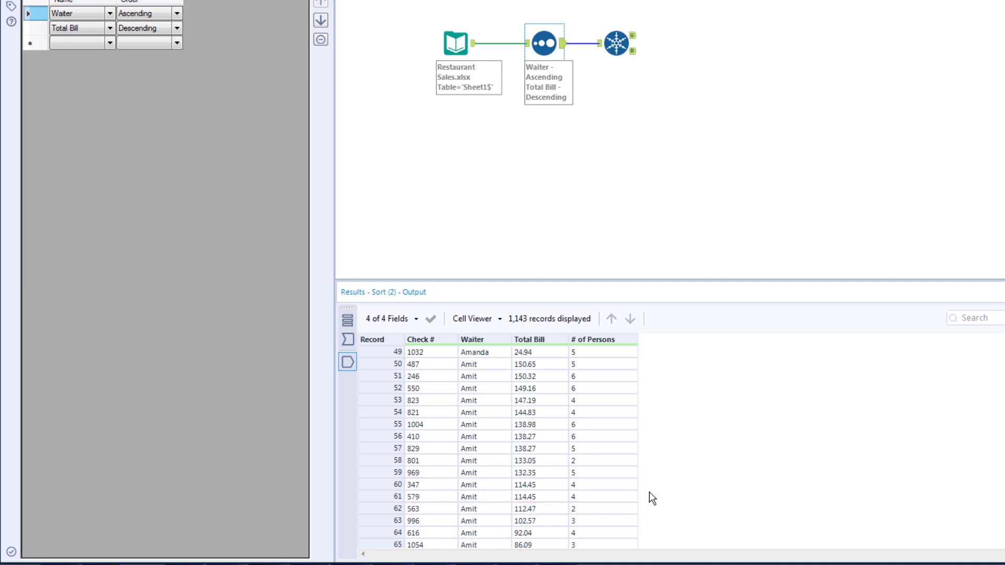
{"action": "left_click", "coordinate": [634, 53]}
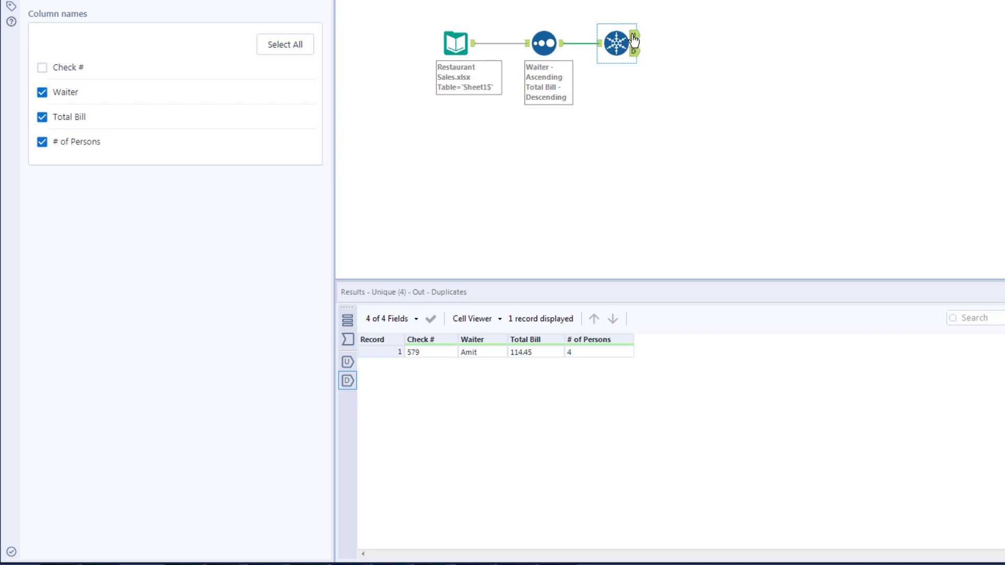
{"action": "left_click", "coordinate": [634, 37]}
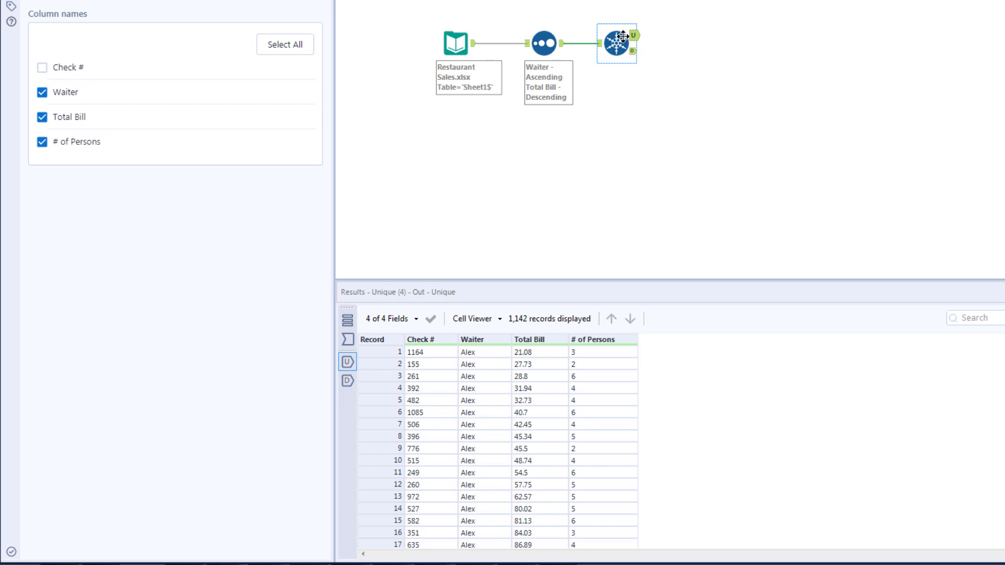